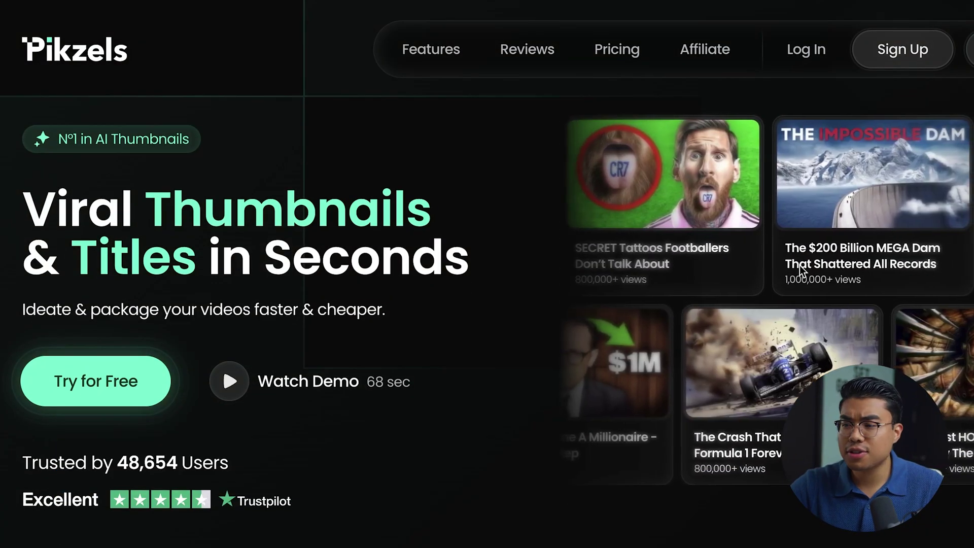
Step: Scroll down the Pikzels homepage and jump to the Pricing plans section
scroll(826, 303, "down", 1)
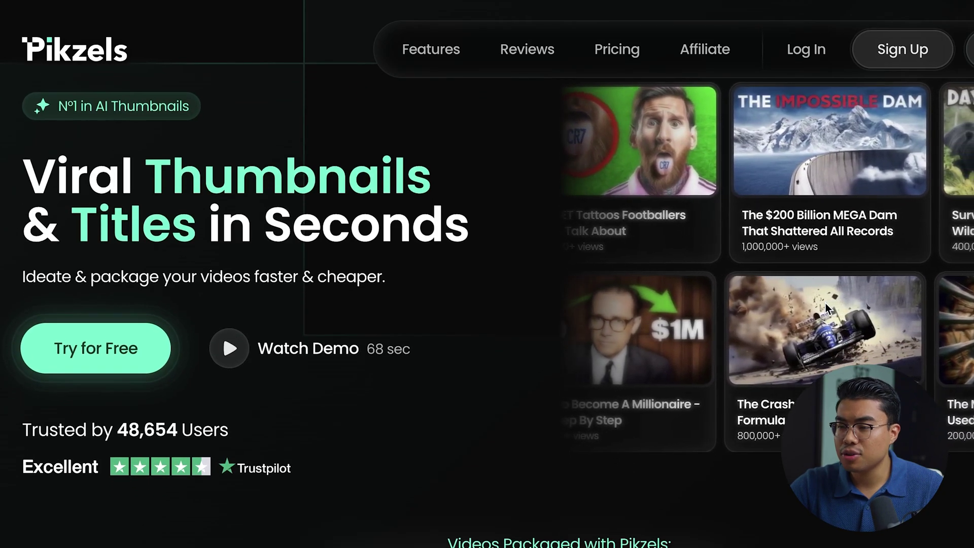
scroll(826, 303, "down", 1)
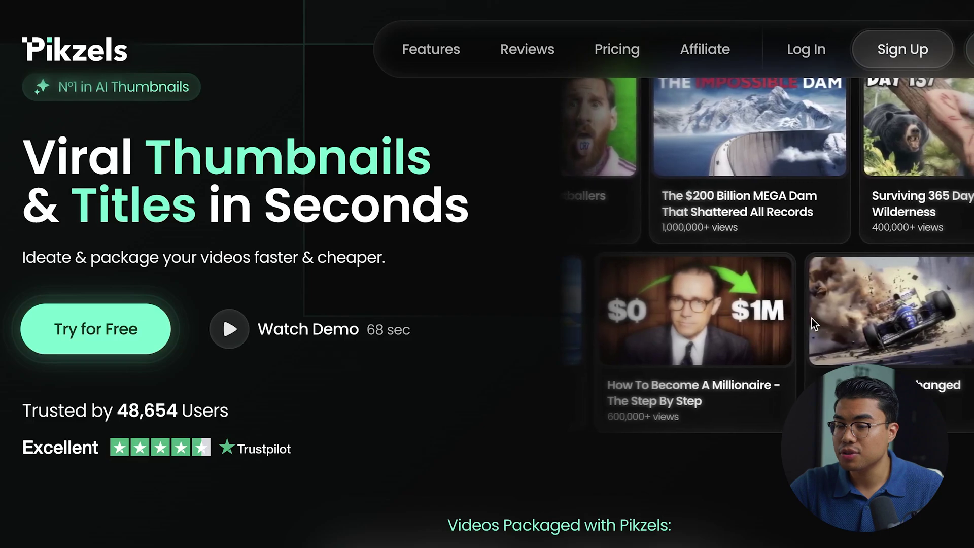
scroll(812, 318, "down", 10)
scroll(812, 320, "down", 2)
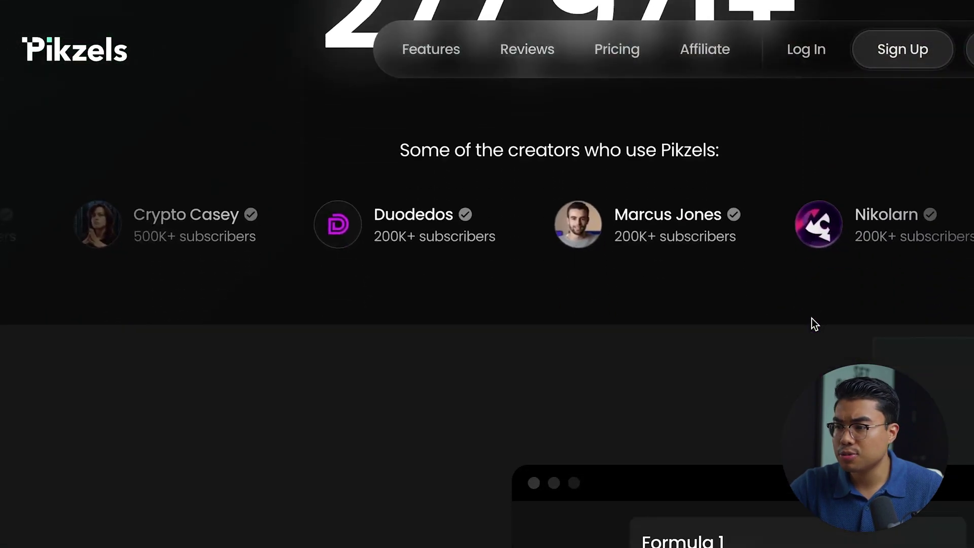
left_click(620, 53)
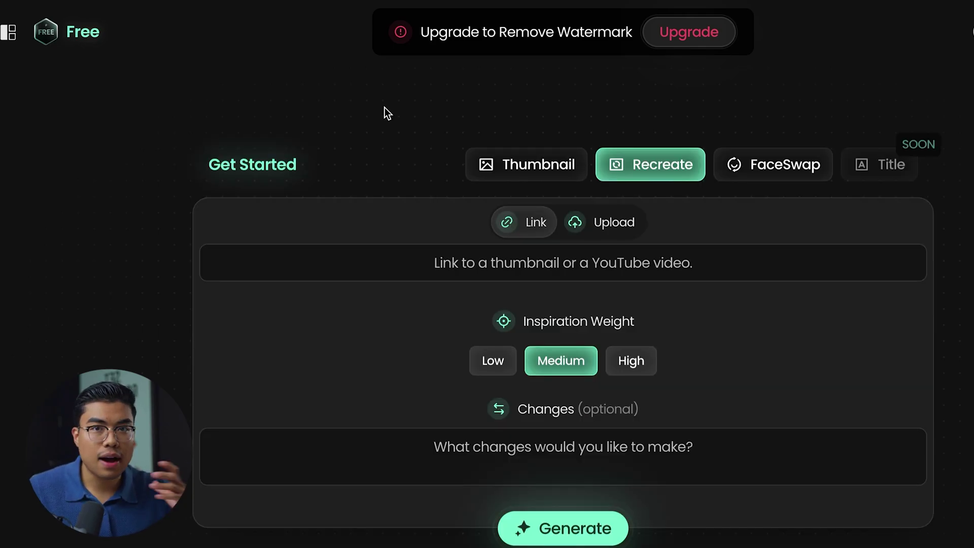
Step: Paste the YouTube video URL into the Link field
left_click(662, 247)
type("https://www.youtube.com/watch?v=CcfF3WRVhoM")
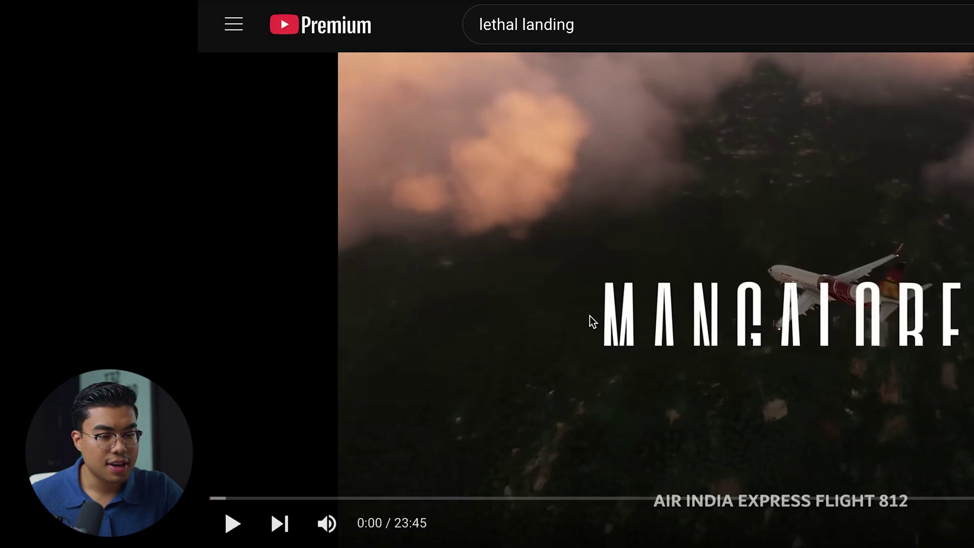
Step: Go to the Mangalore video's uploading channel and scroll through its Videos list
scroll(589, 322, "down", 3)
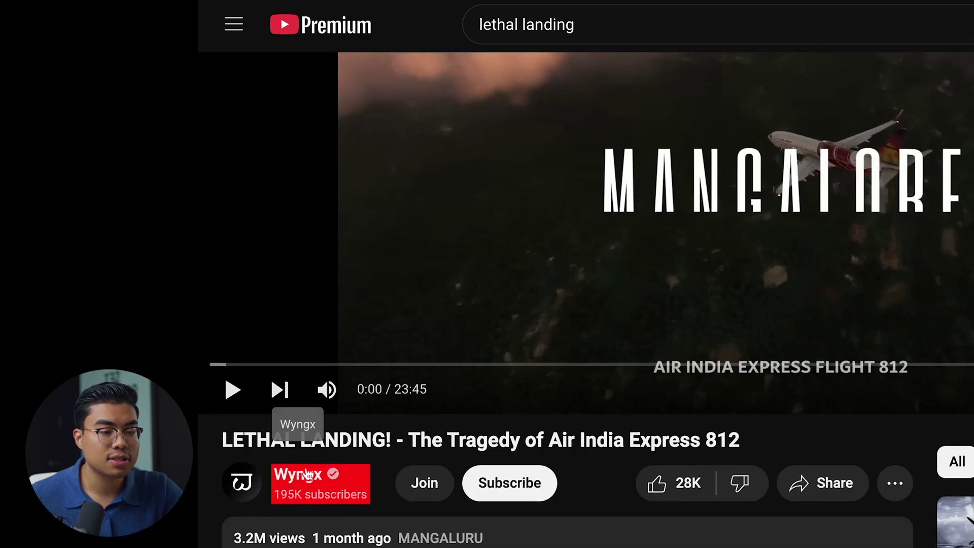
left_click(299, 474)
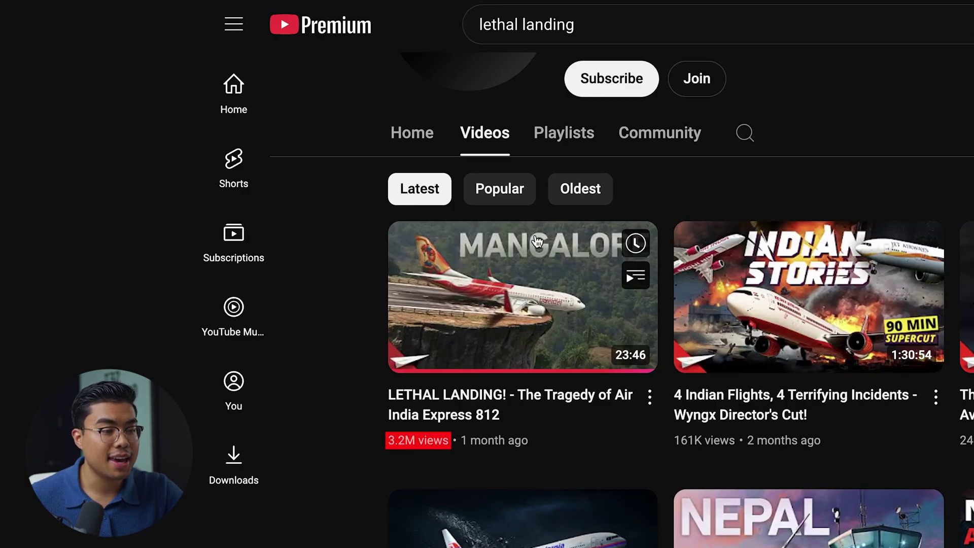
scroll(694, 175, "down", 1)
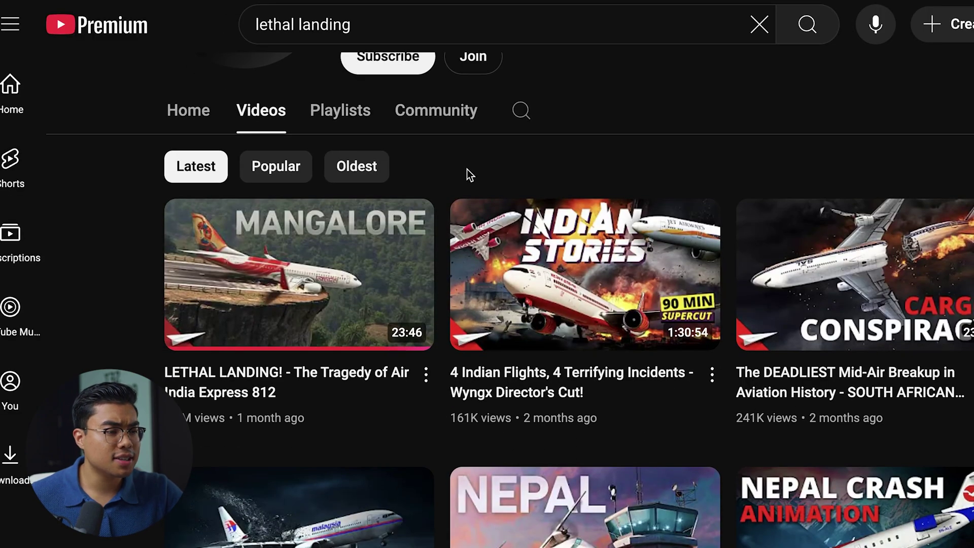
scroll(711, 129, "down", 2)
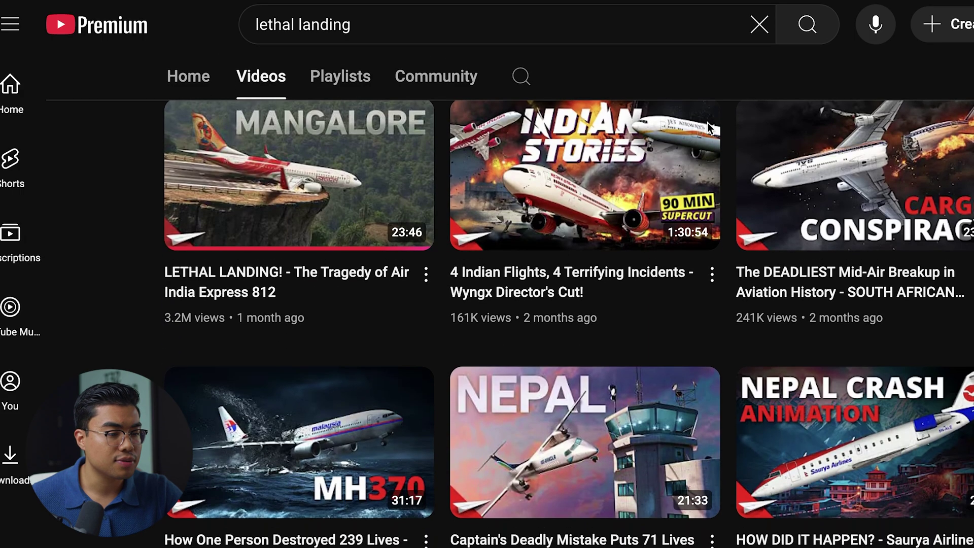
scroll(563, 323, "down", 1)
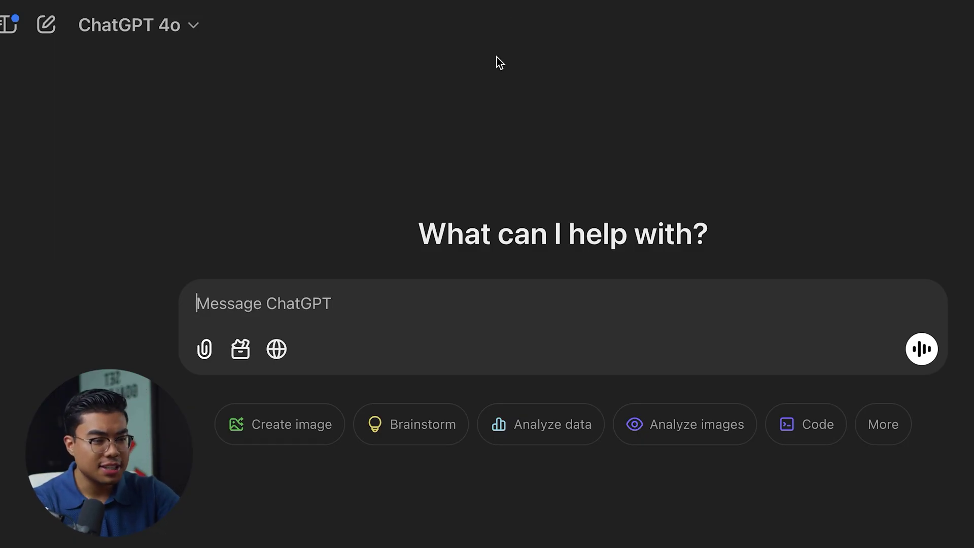
Step: Ask ChatGPT 'what is the average rpm of a youtube channel' and read the answer
type("what is the ")
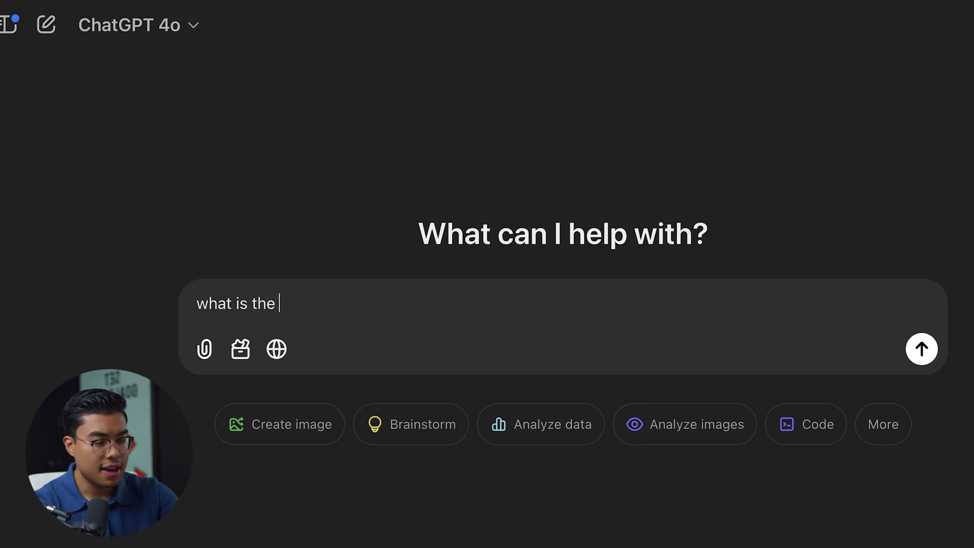
type("average rp")
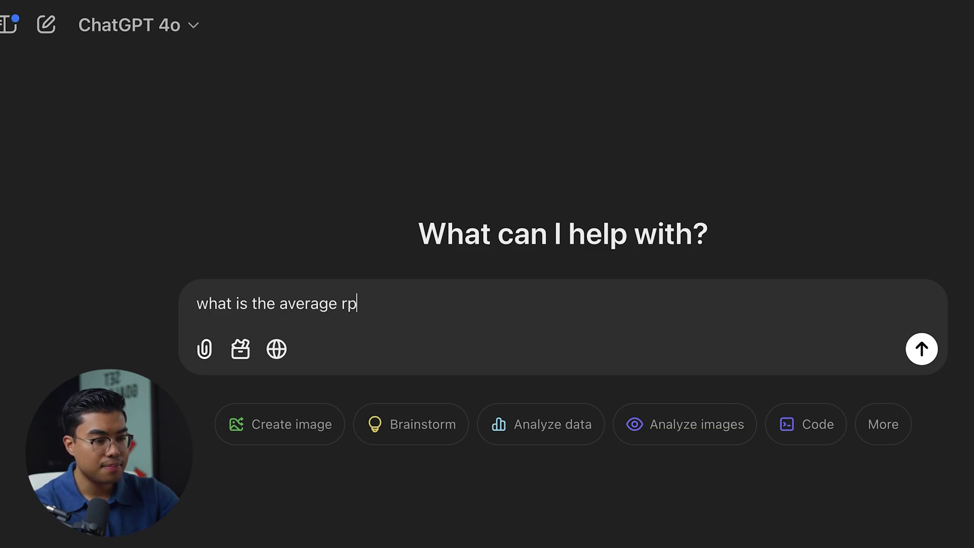
type("m of a youtube channel")
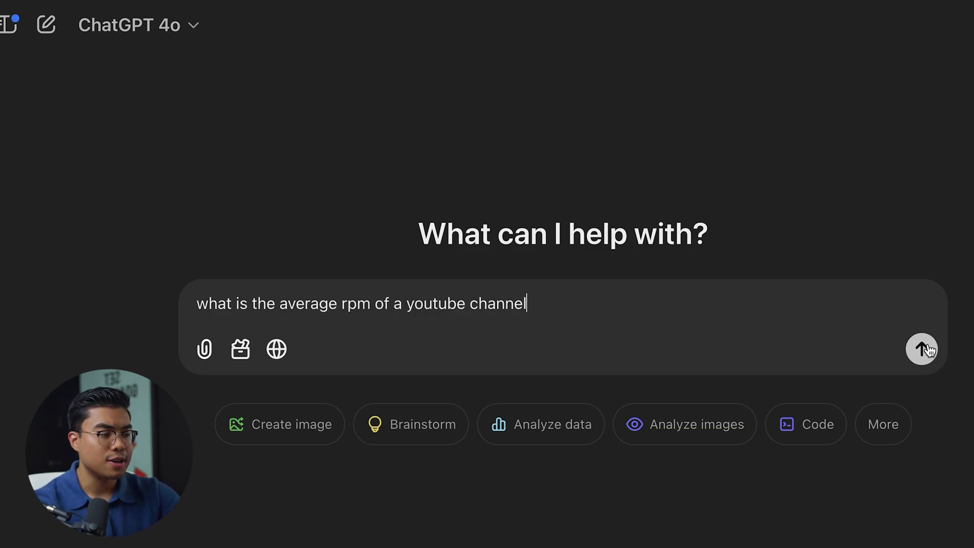
left_click(927, 349)
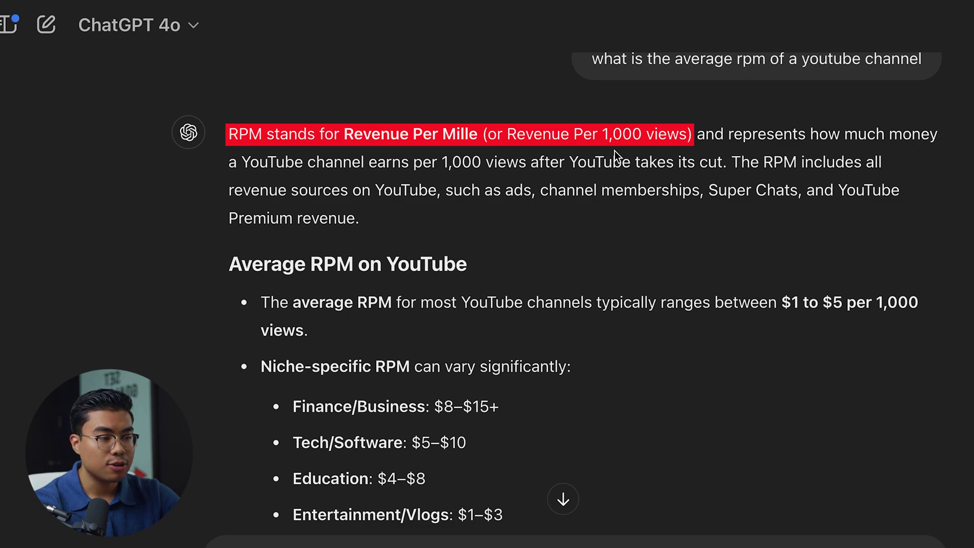
scroll(748, 193, "down", 2)
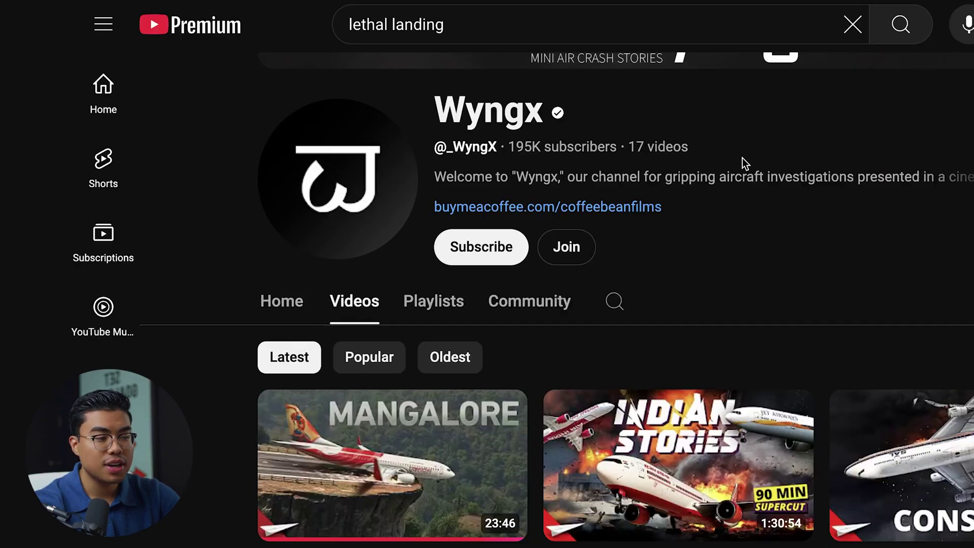
Step: Ask ChatGPT to total 3.2 million + 161,000 + 241 + 1.7 million views
scroll(745, 163, "down", 1)
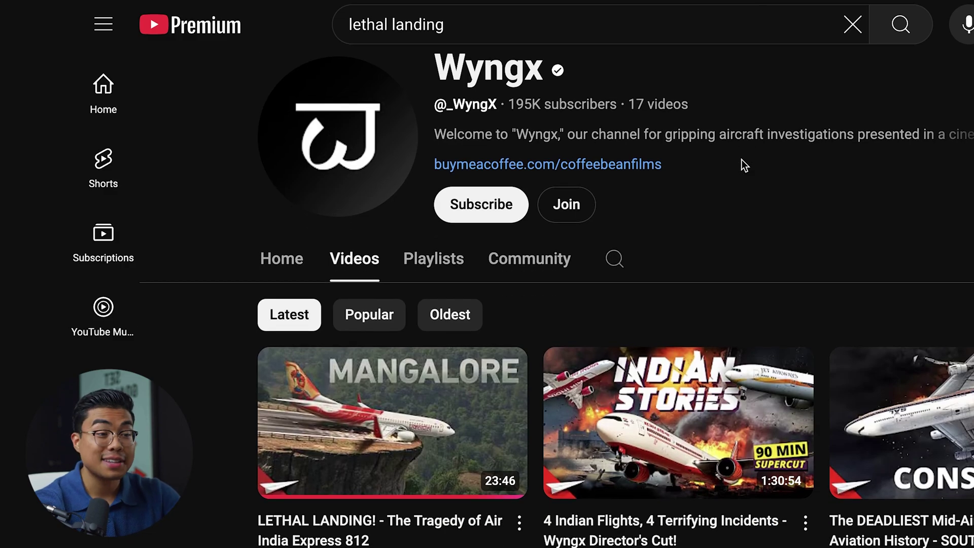
scroll(745, 165, "down", 3)
mouse_move(298, 452)
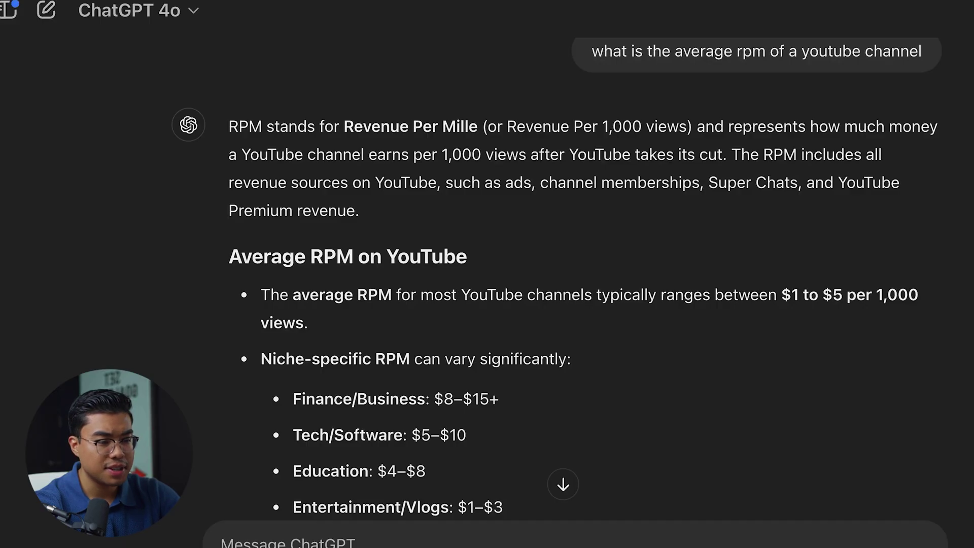
type("3.2 mi")
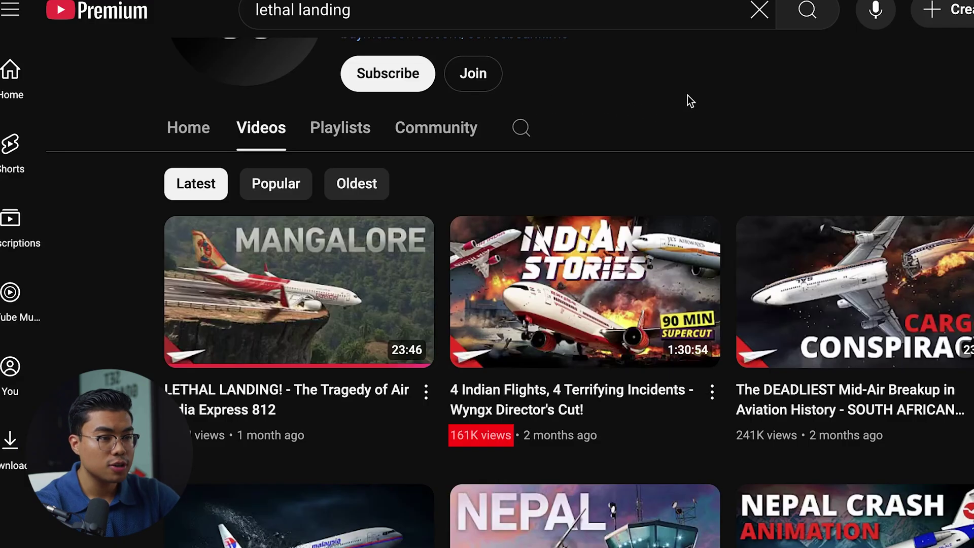
type("llion plus +")
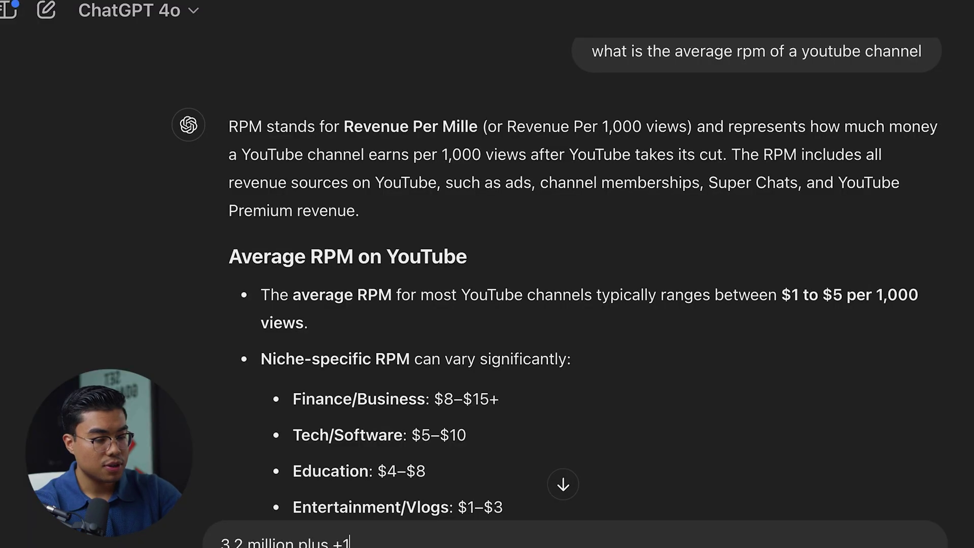
type("161,000")
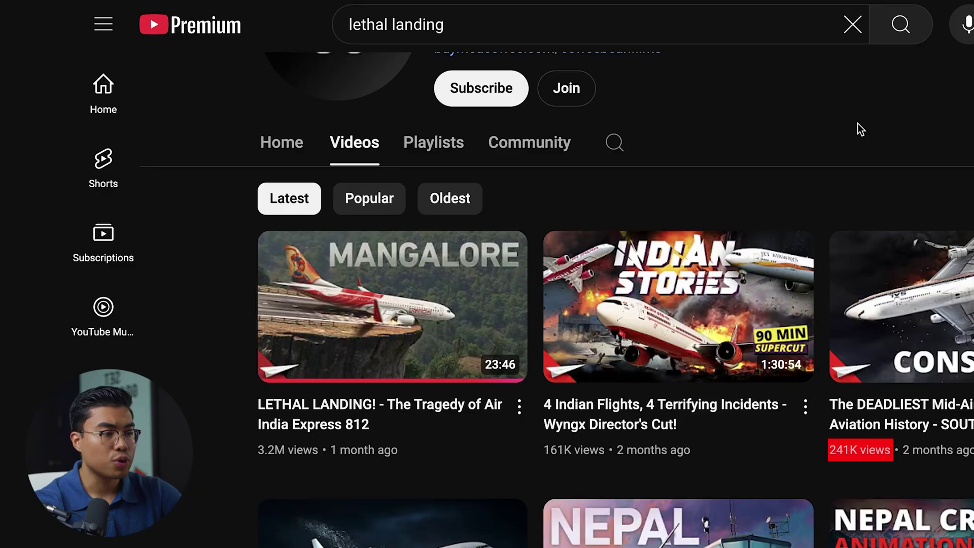
type("+ ")
type("241")
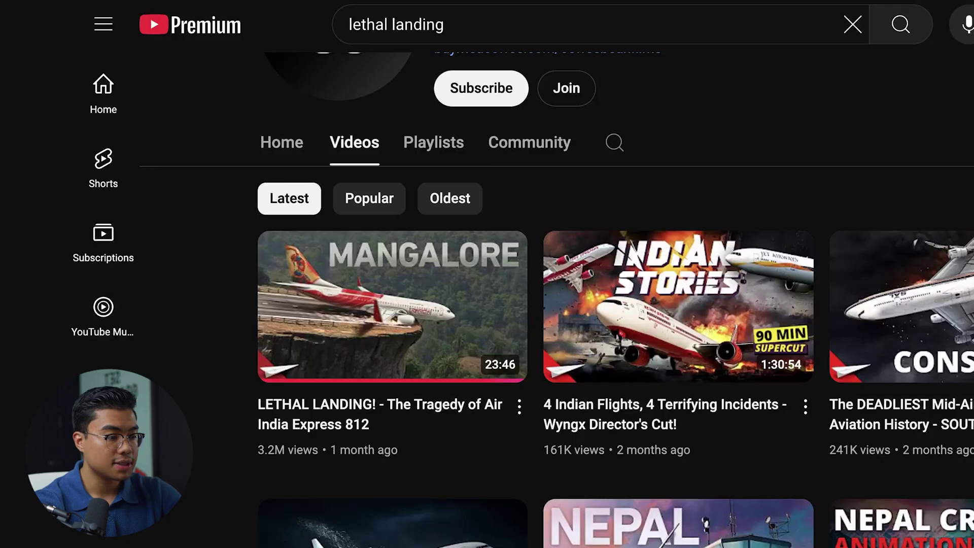
scroll(635, 9, "down", 3)
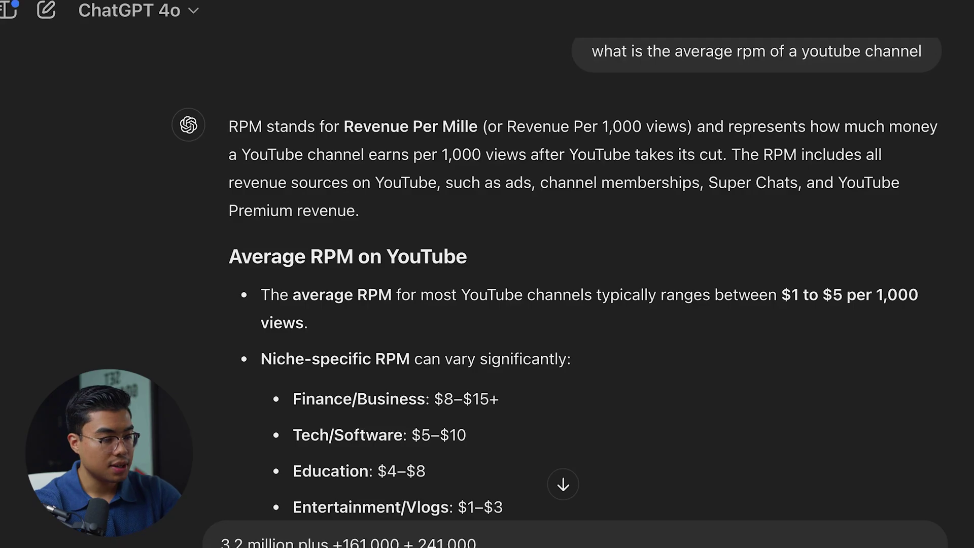
type("+ 1")
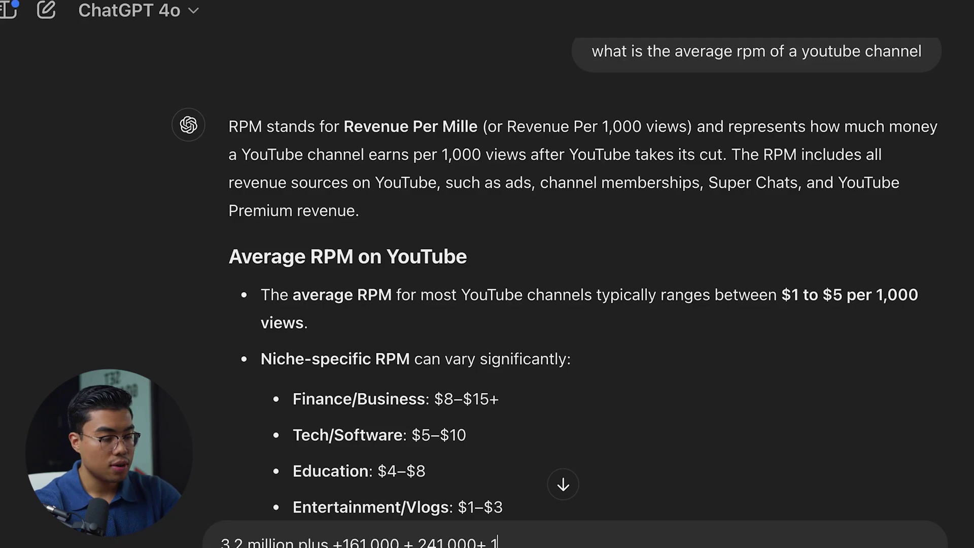
type(".7 million")
key("Return")
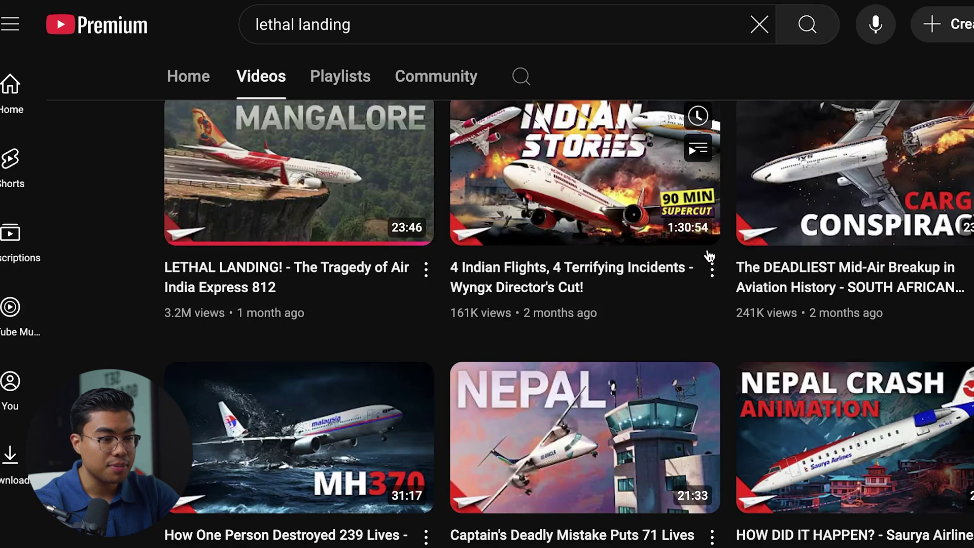
Step: Begin a follow-up asking what a 5-million-view channel earns at $5 RPM
scroll(385, 228, "up", 2)
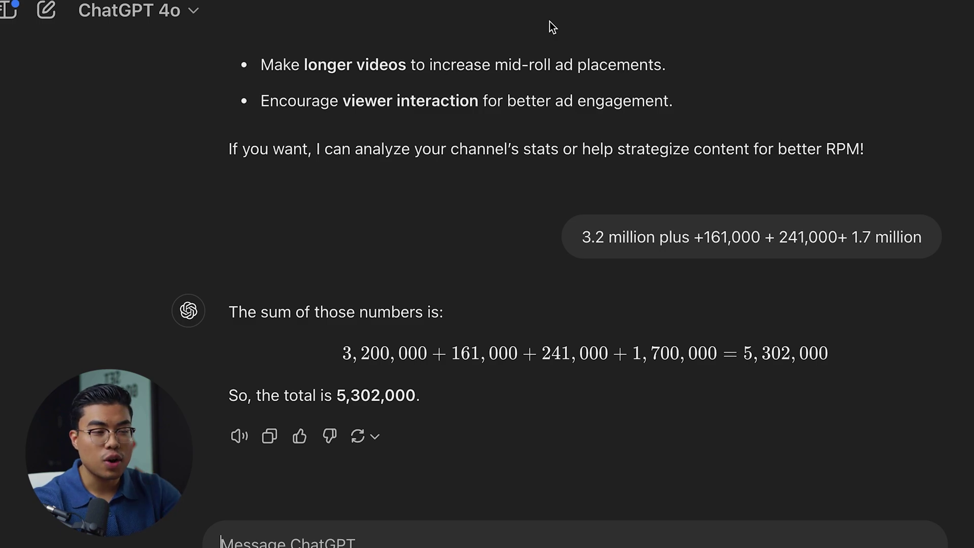
type("If the average rpm of a youtube channel is $5")
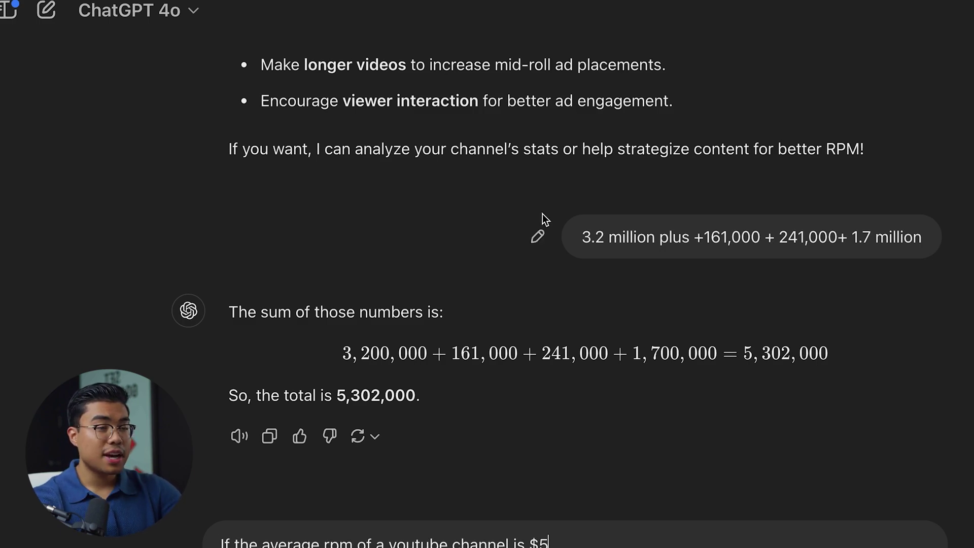
type("and a channel got 5")
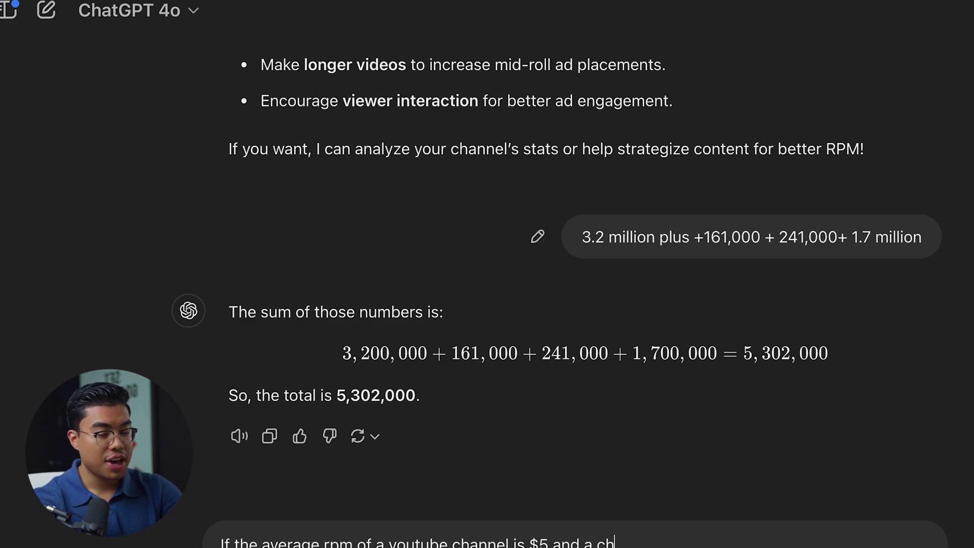
type(" million views? How")
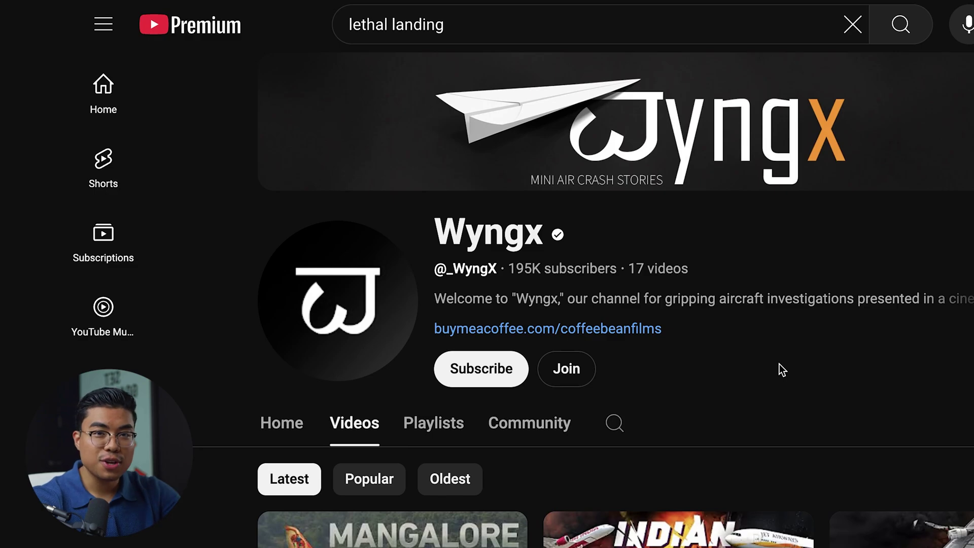
Step: Scroll through the Wyngx channel's latest videos to review their titles and view counts
scroll(782, 369, "down", 2)
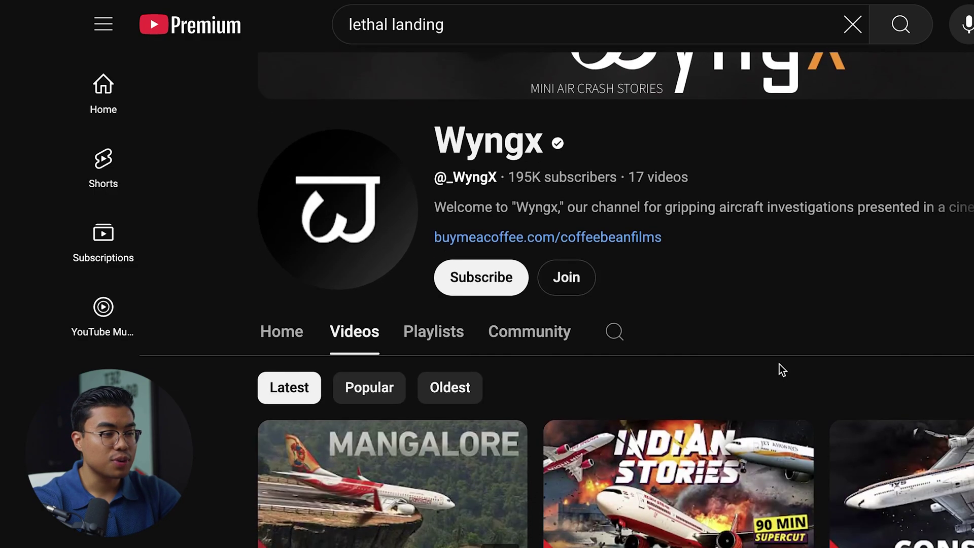
scroll(522, 394, "down", 2)
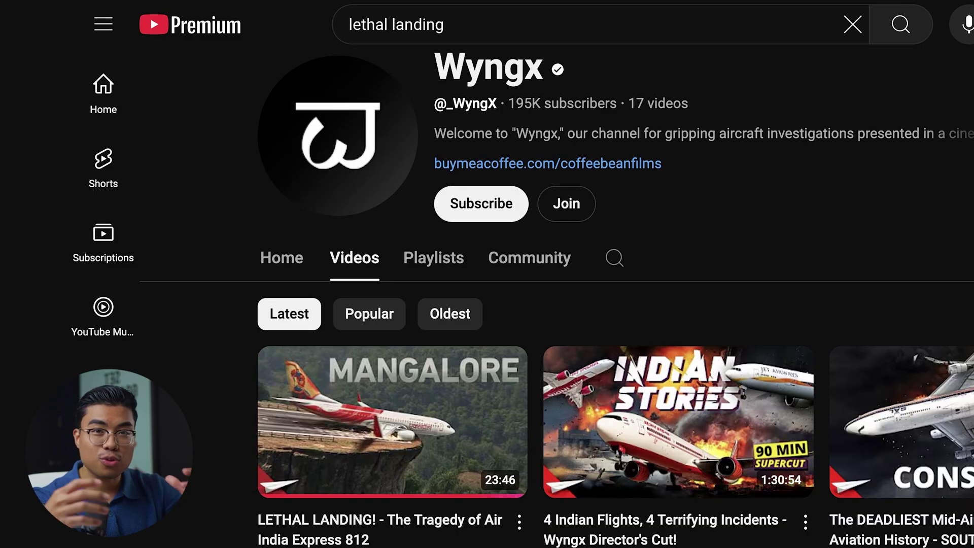
scroll(777, 204, "down", 1)
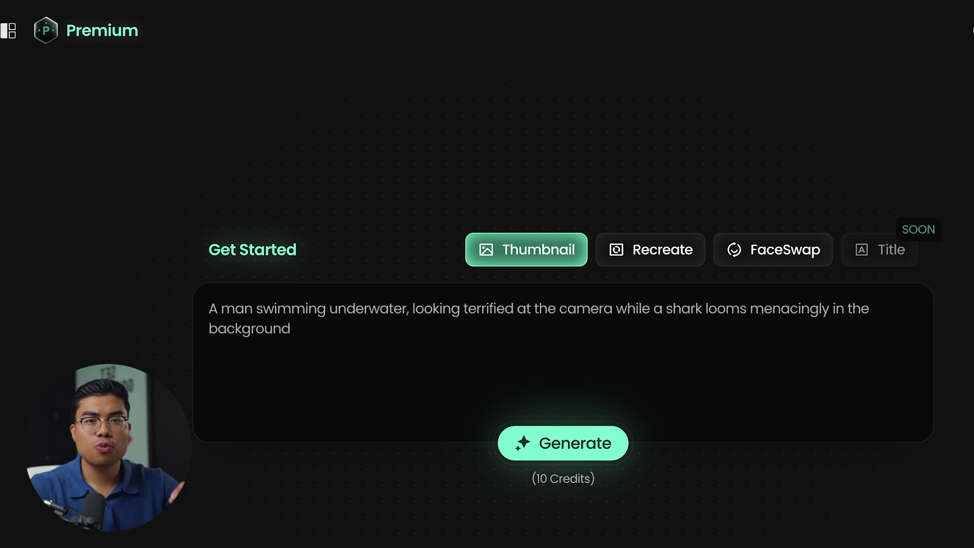
Step: Generate a Pikzels thumbnail from the pasted crashed-plane-on-cliff-edge prompt
left_click(568, 315)
type("Can you create a youtube thumbnail of a plane that just crashed and is on the edge of a cliff. To set the scene there are trees below it.")
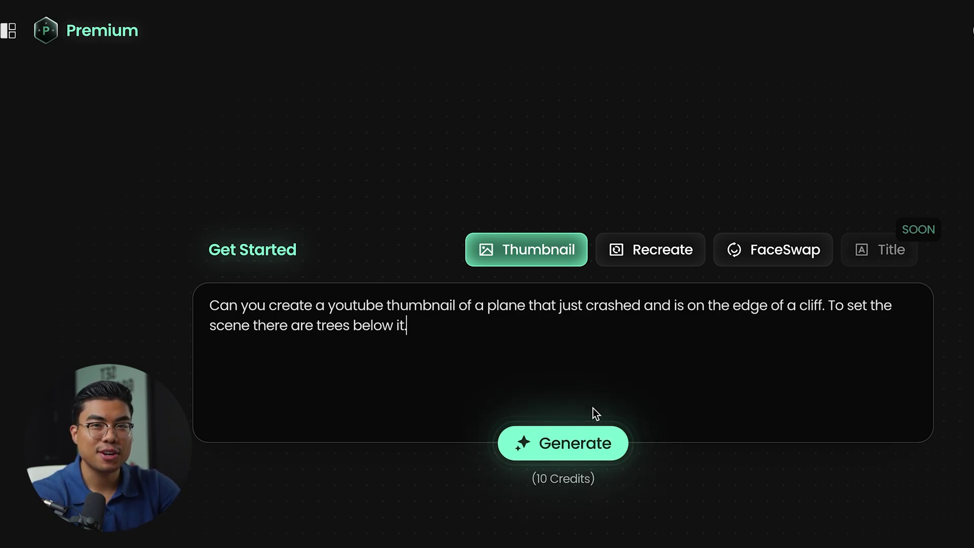
left_click(592, 443)
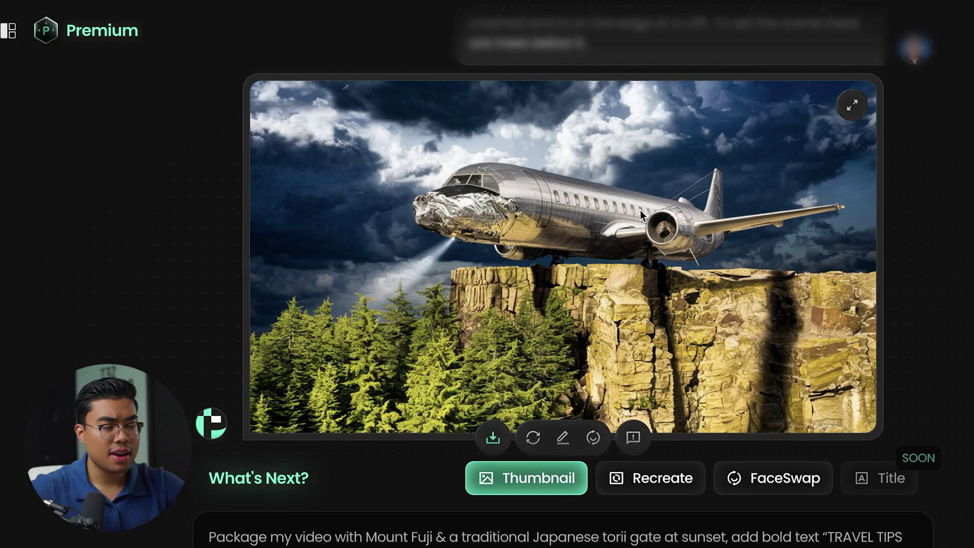
Step: Edit the plane thumbnail's prompt with 'and add fire on the bottom' and regenerate it
scroll(641, 210, "down", 3)
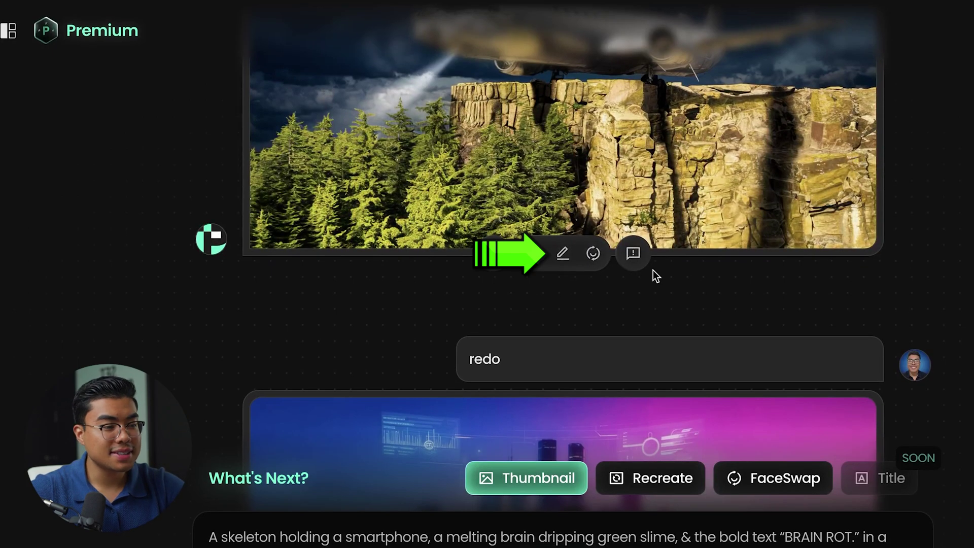
left_click(563, 259)
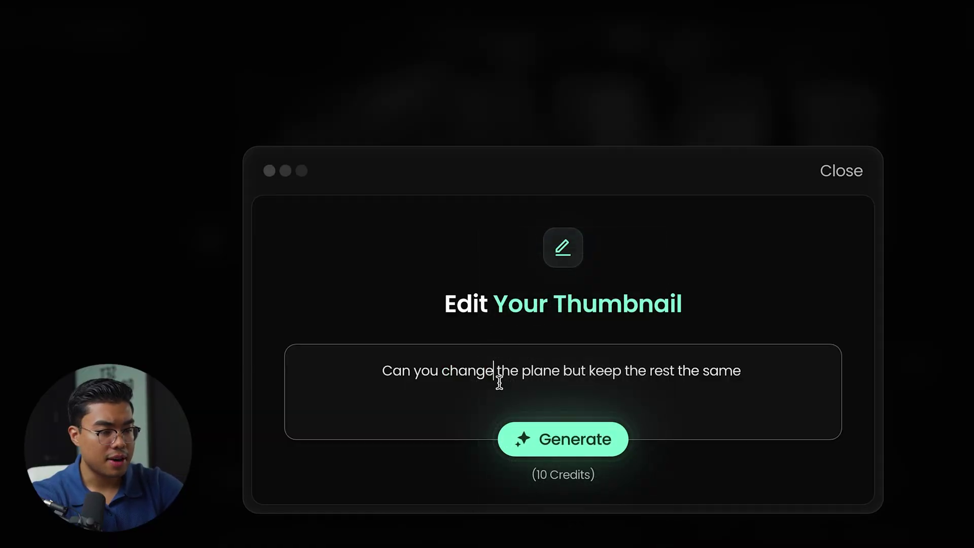
left_click(561, 376)
type("and add fire on ")
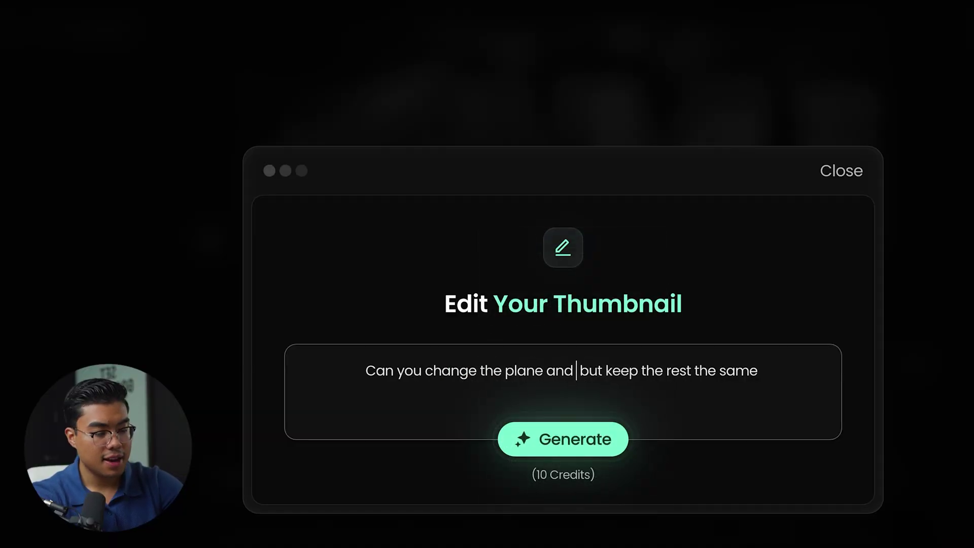
type("the bottom")
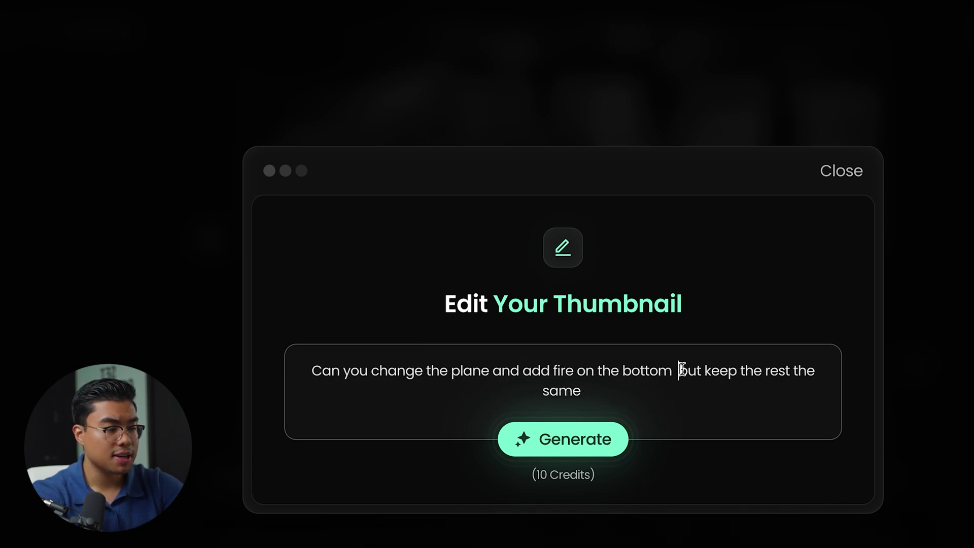
left_click_drag(679, 371, 807, 383)
left_click(605, 443)
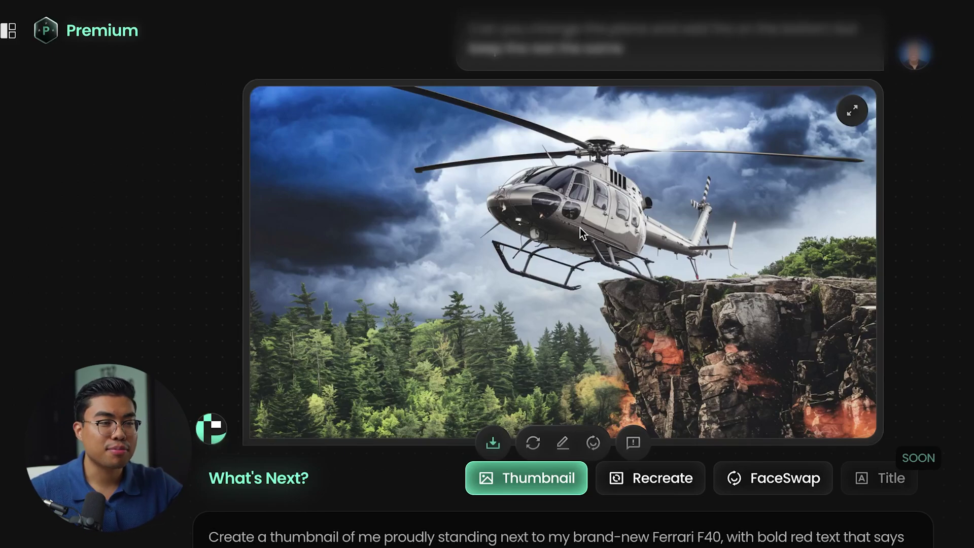
scroll(580, 227, "down", 20)
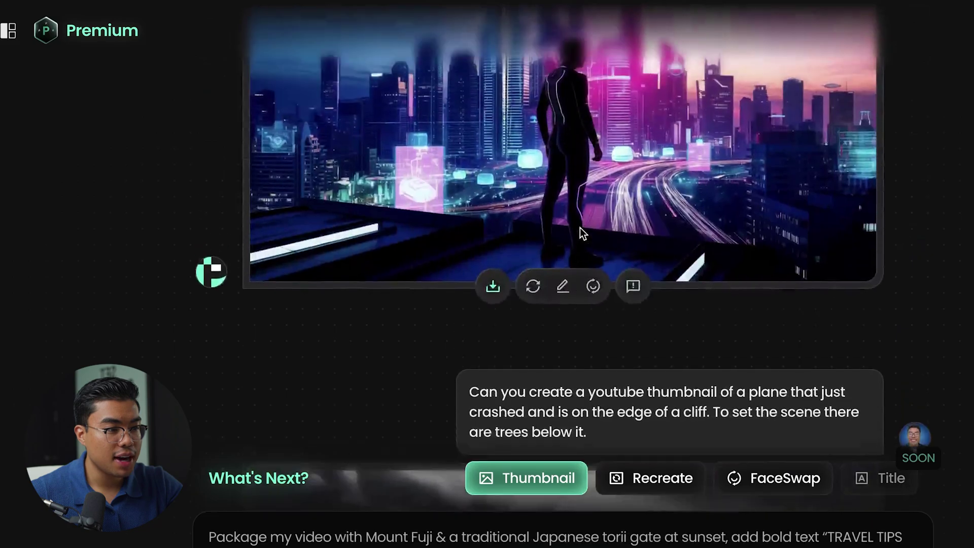
scroll(580, 231, "up", 8)
scroll(580, 231, "down", 3)
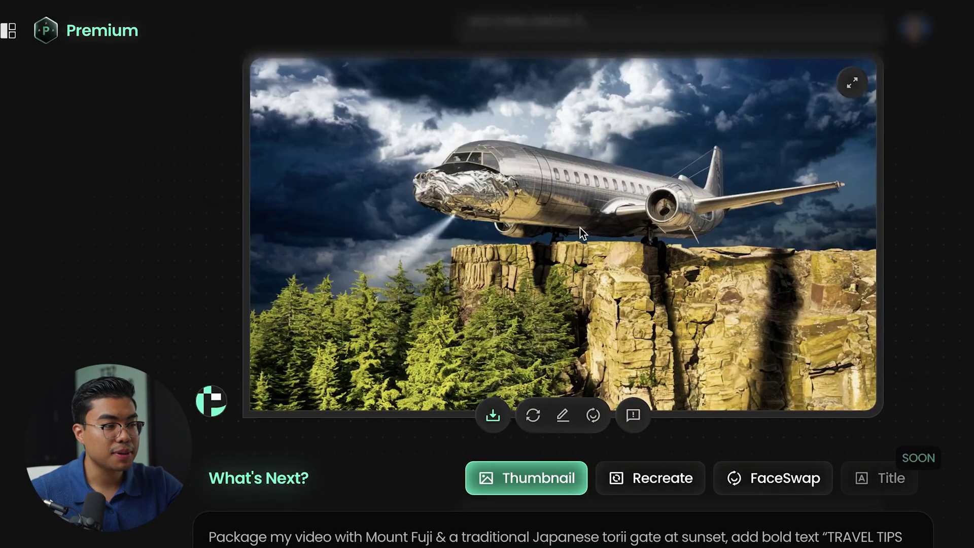
scroll(580, 227, "up", 5)
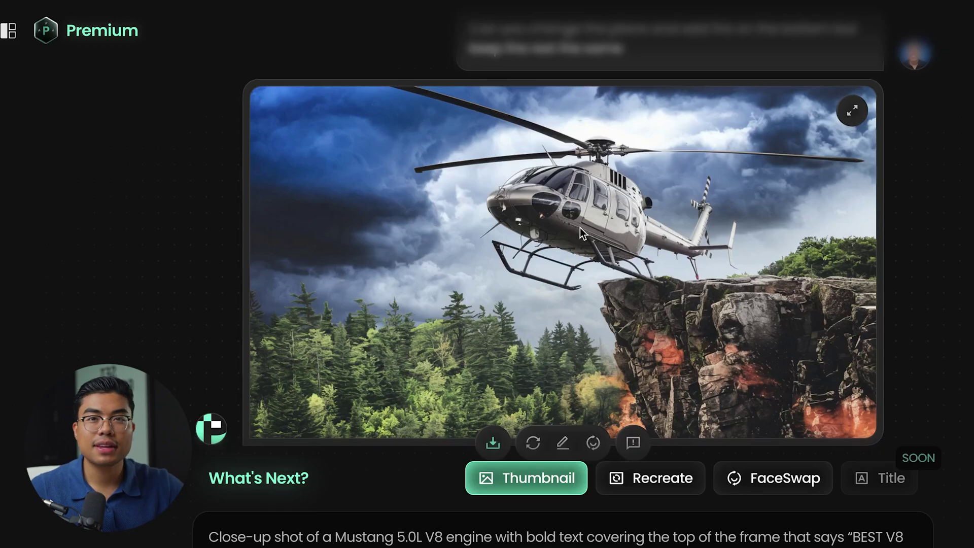
scroll(832, 182, "down", 1)
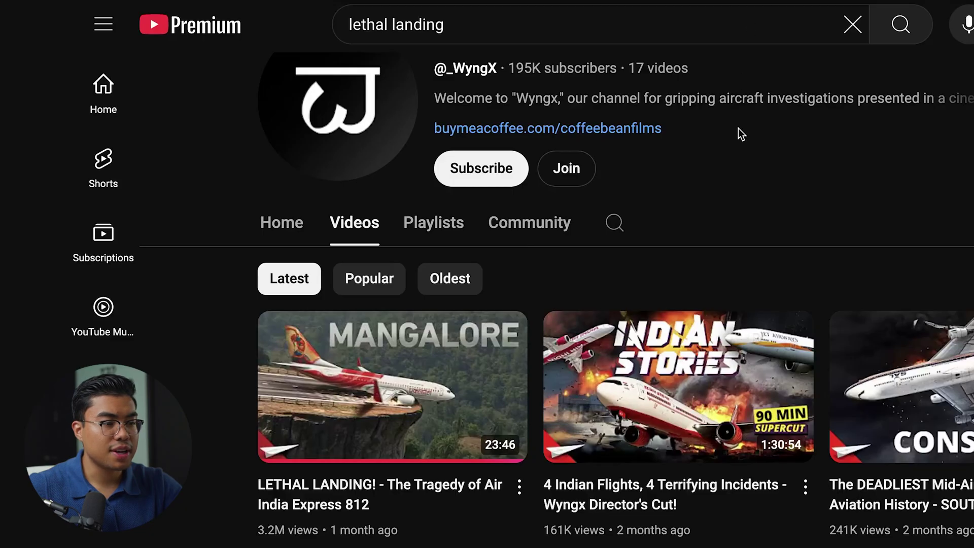
scroll(738, 188, "up", 1)
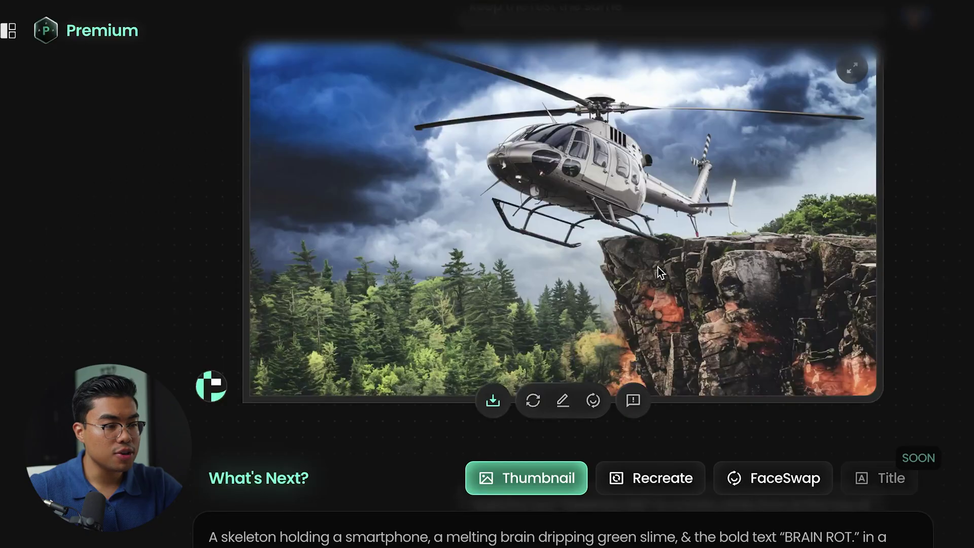
Step: Edit the helicopter thumbnail with a prompt adding bold white 'MANGALORE' text at the top of the image
left_click(562, 402)
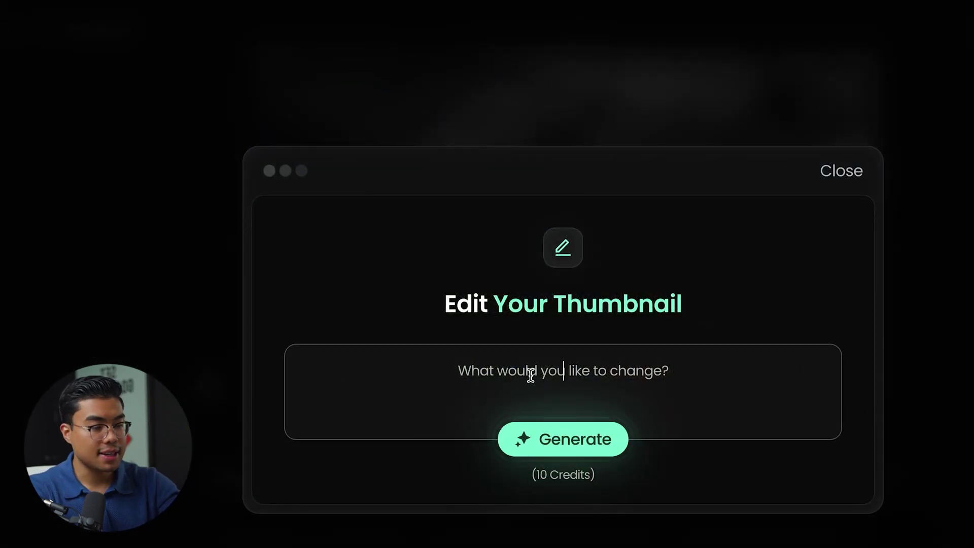
type("\"Add the text \"MANGALORE\" in a bold, white font at the top")
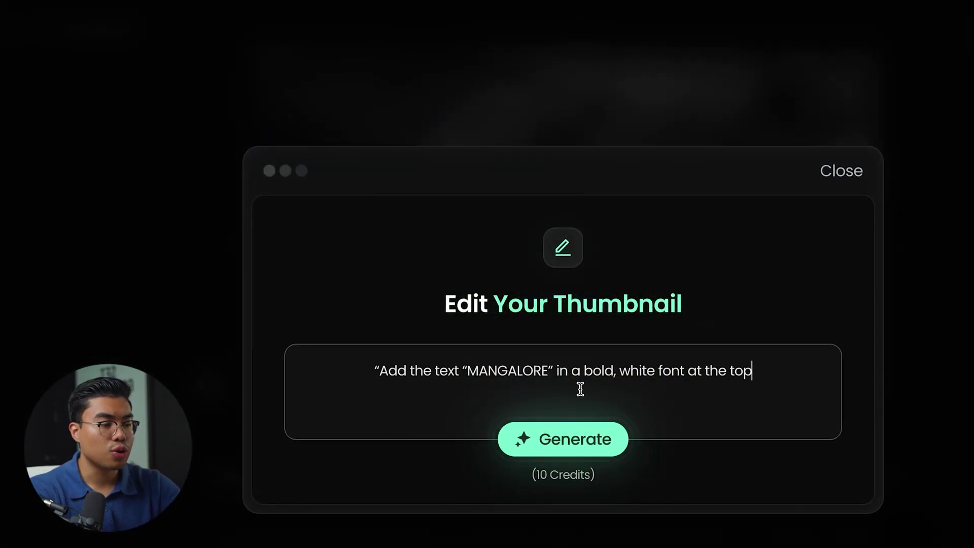
type("of the image")
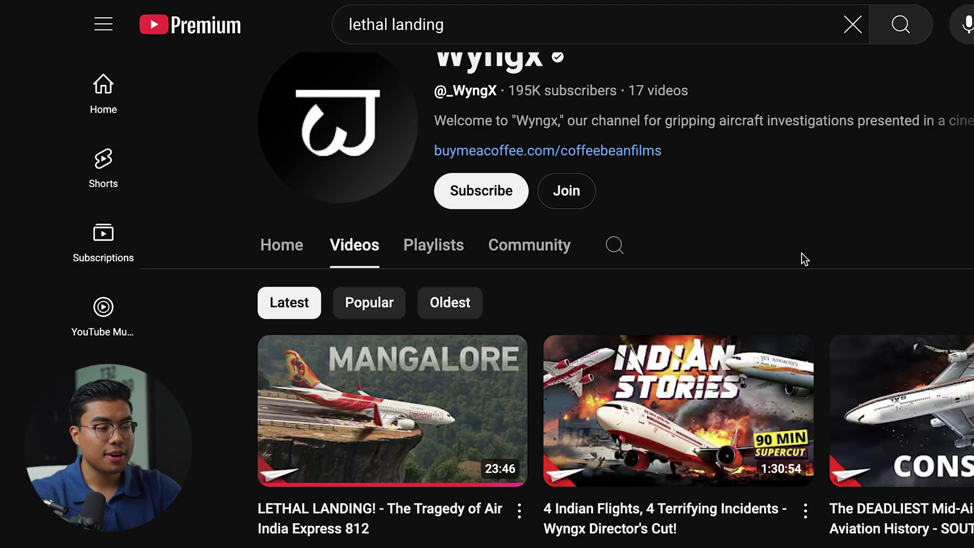
scroll(802, 253, "up", 3)
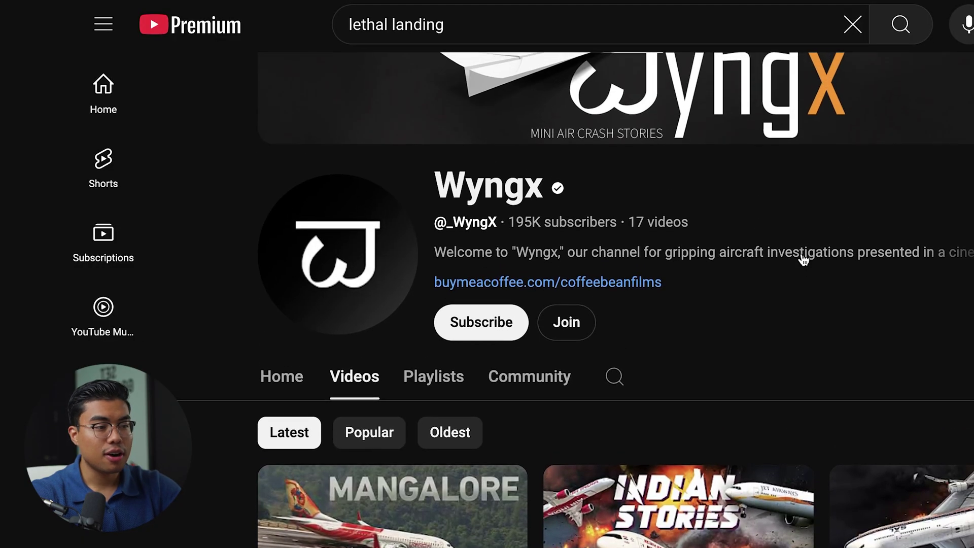
scroll(802, 254, "down", 3)
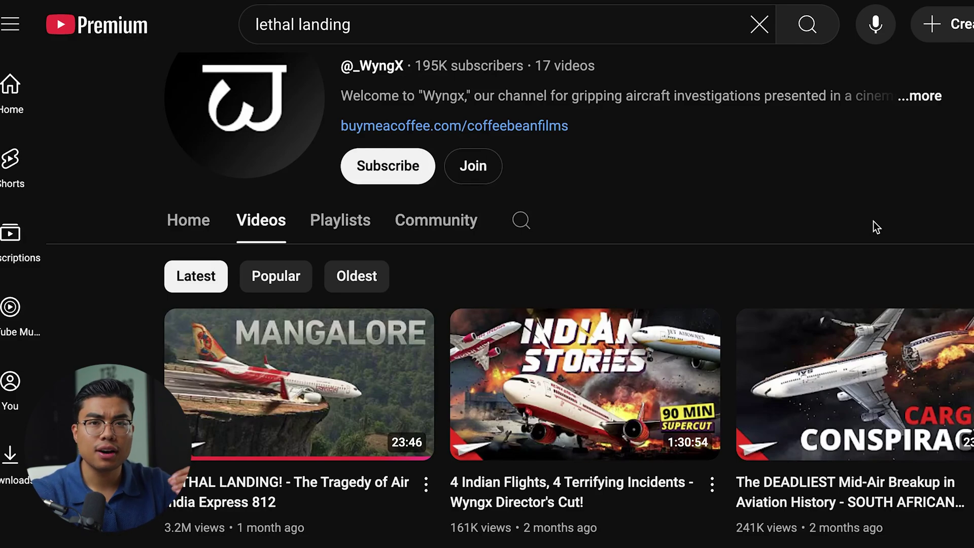
Step: Switch the Wyngx Videos tab to Popular and scroll the most-viewed videos
left_click(281, 274)
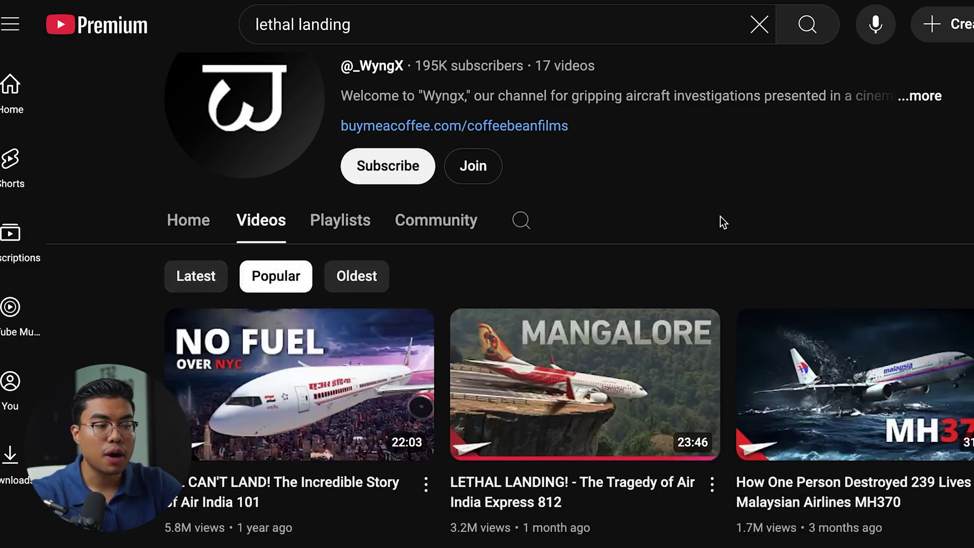
scroll(724, 222, "down", 1)
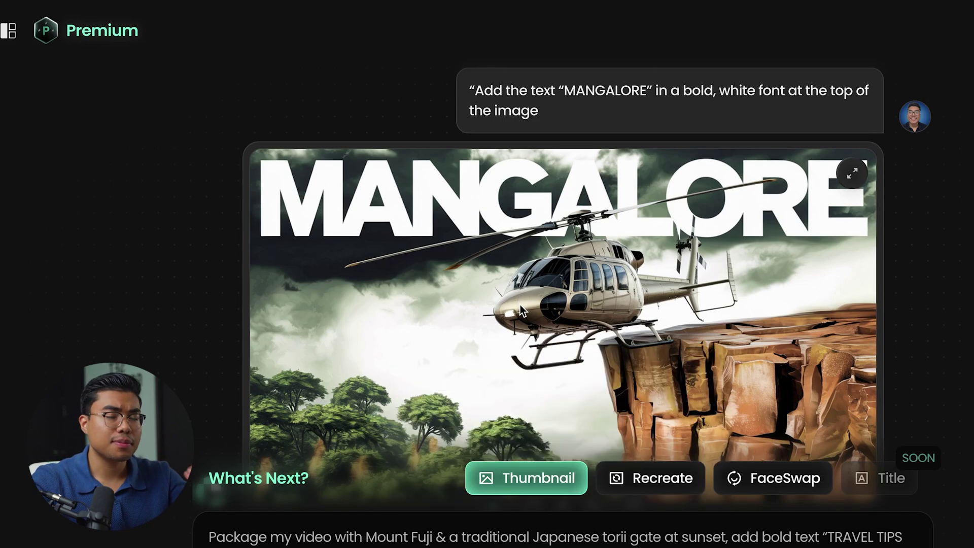
Step: Download the finished MANGALORE helicopter thumbnail and save it as a 658 KB file
scroll(523, 310, "down", 2)
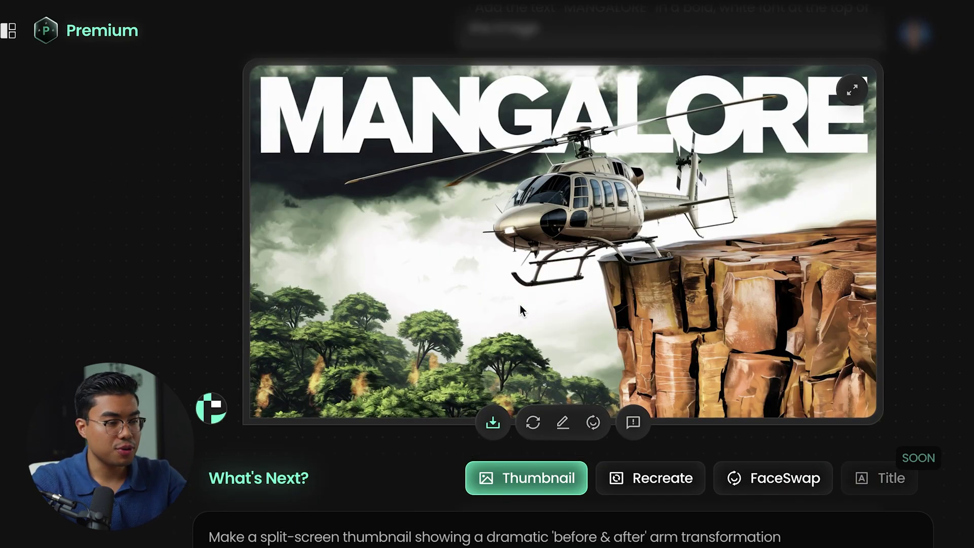
left_click(492, 424)
left_click(689, 371)
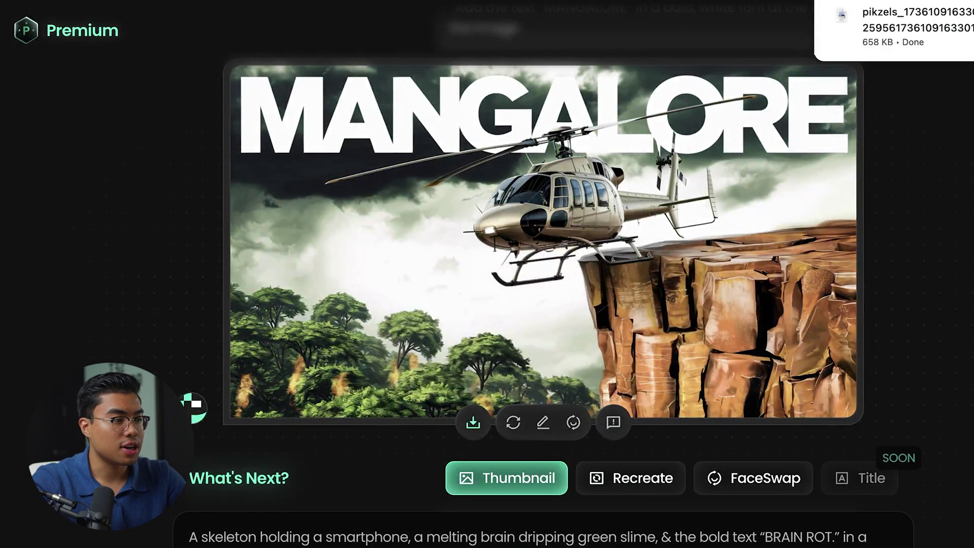